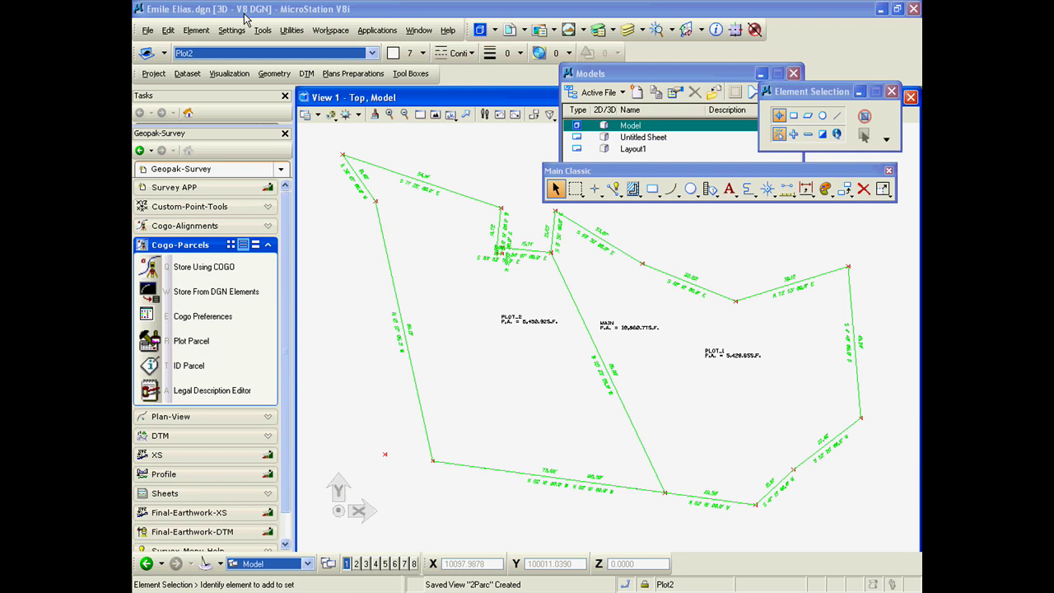
# Step: Open the Project Explorer's link set manager and choose the active file as the source
pyautogui.click(147, 32)
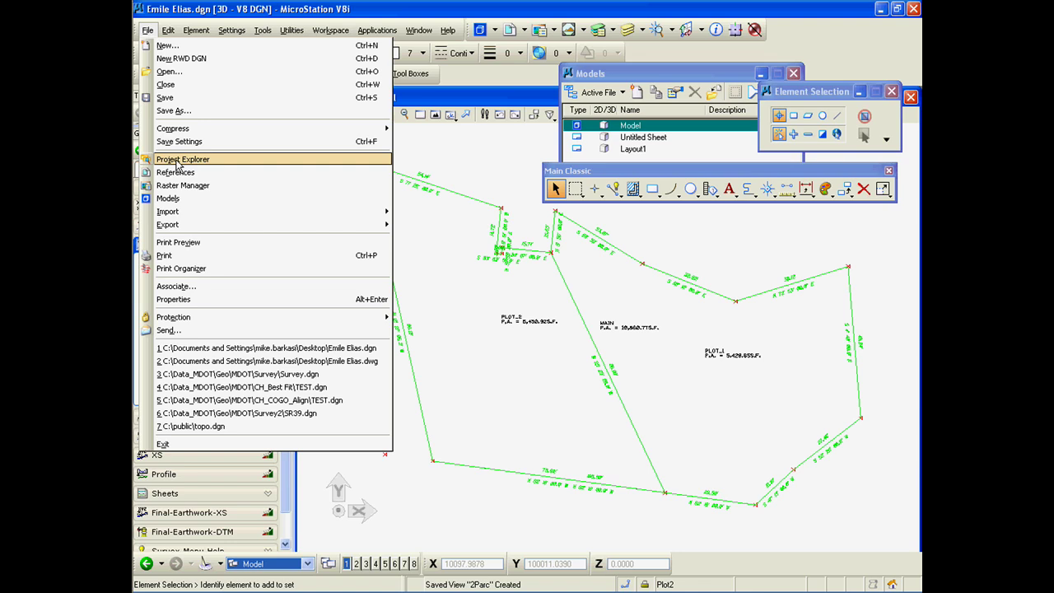
pyautogui.click(175, 161)
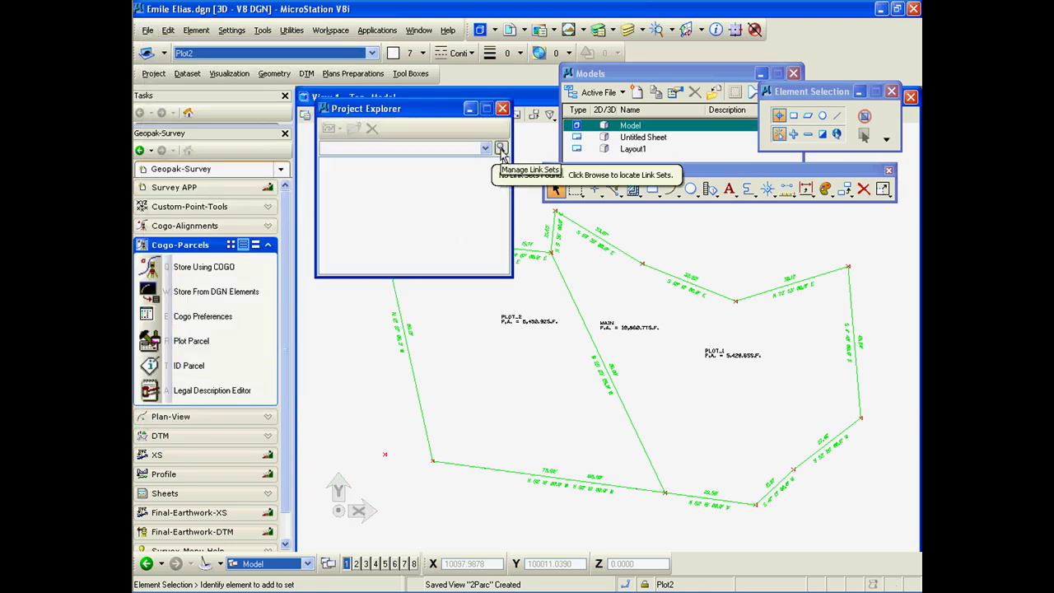
pyautogui.click(501, 148)
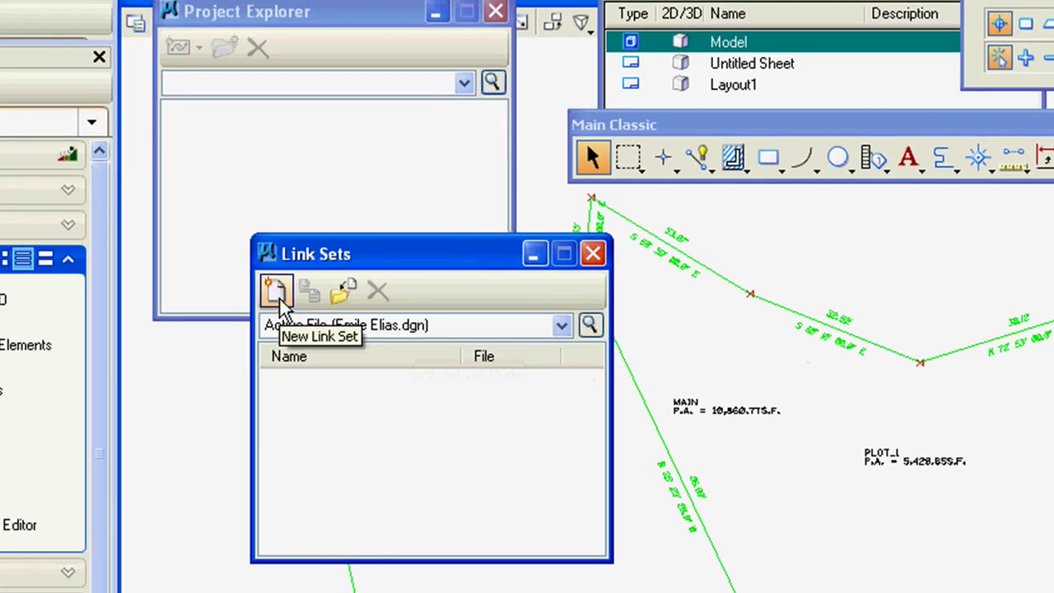
pyautogui.click(562, 326)
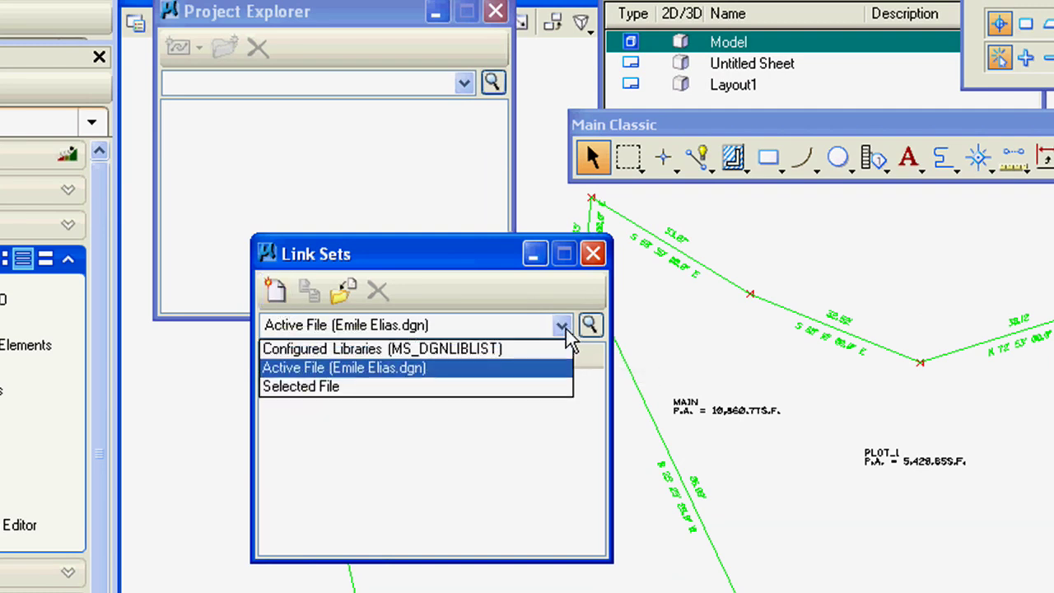
pyautogui.click(390, 375)
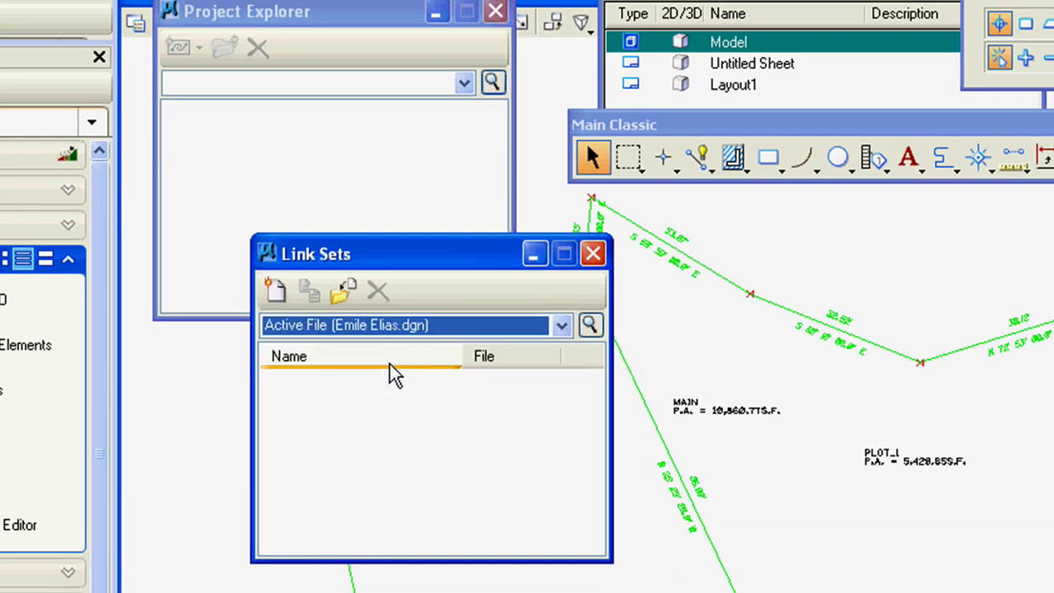
# Step: Create a link set named Parcels, select it in the list, and close the link set manager
pyautogui.click(277, 293)
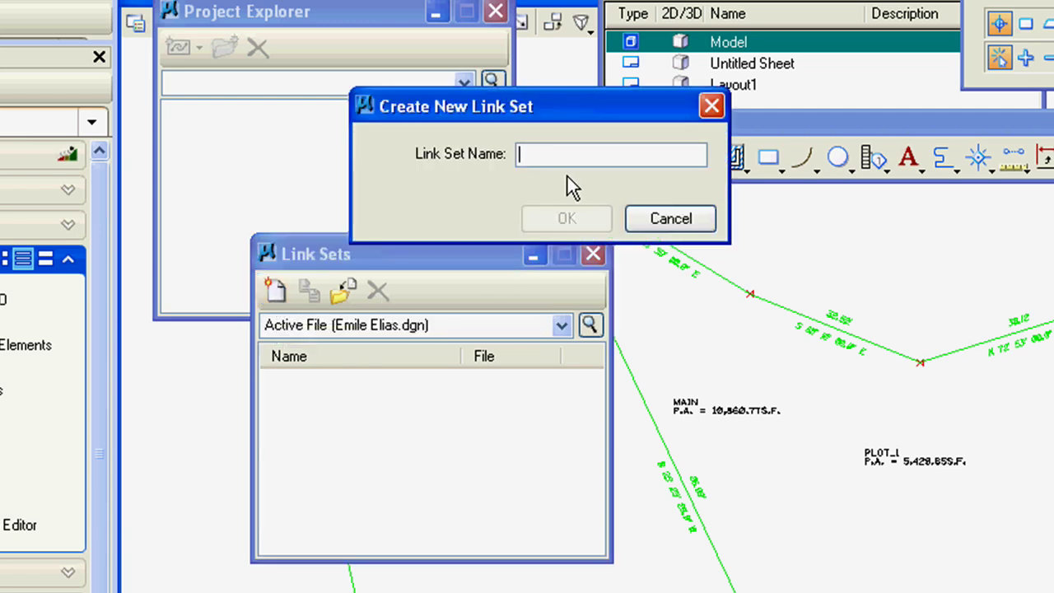
pyautogui.write('Parcels')
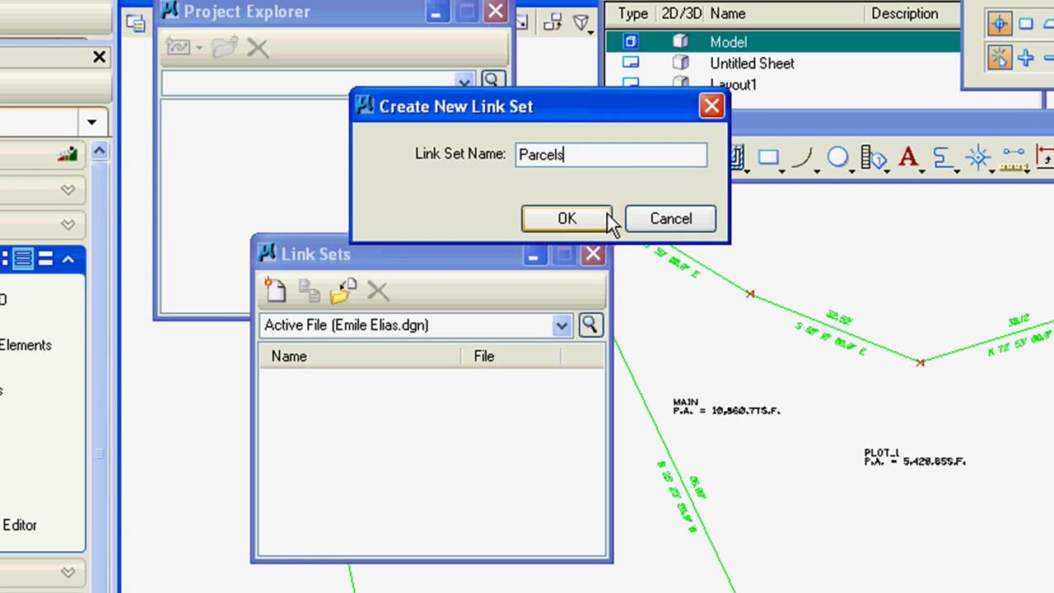
pyautogui.click(605, 218)
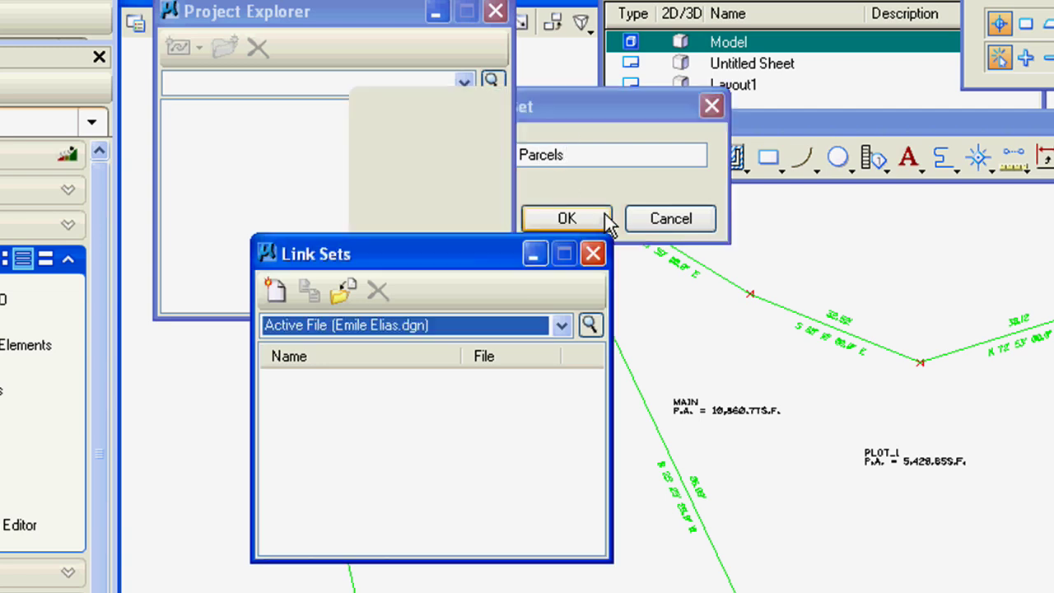
pyautogui.click(314, 381)
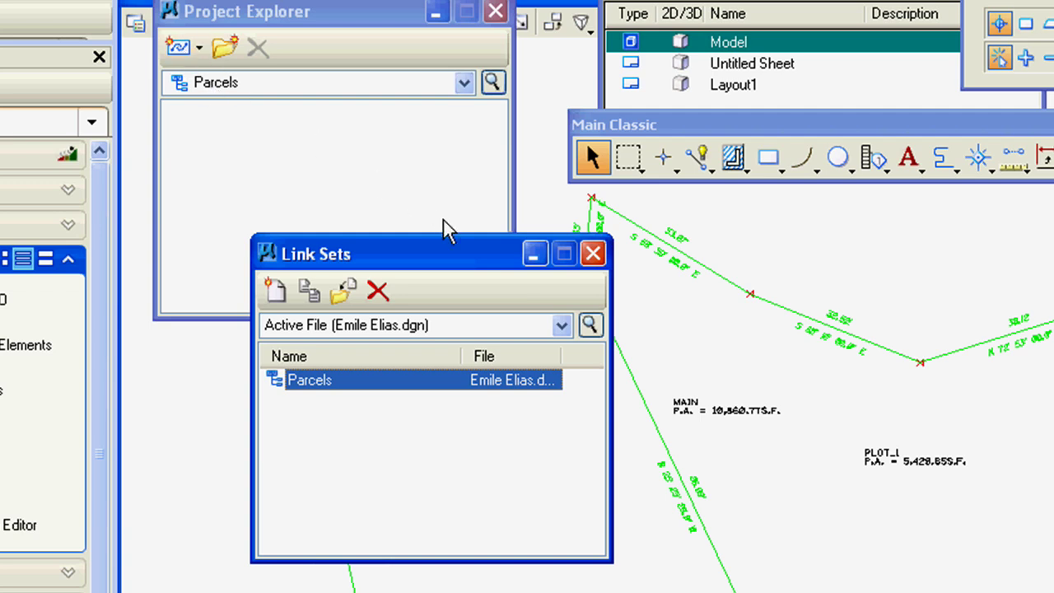
pyautogui.click(593, 254)
# Step: Create a saved view of the parcel drawing from View 1 under the default name, and close the Saved Views dialog
pyautogui.moveTo(327, 27)
pyautogui.mouseDown()
pyautogui.moveTo(296, 68)
pyautogui.moveTo(278, 132)
pyautogui.moveTo(358, 447)
pyautogui.moveTo(396, 491)
pyautogui.mouseUp()
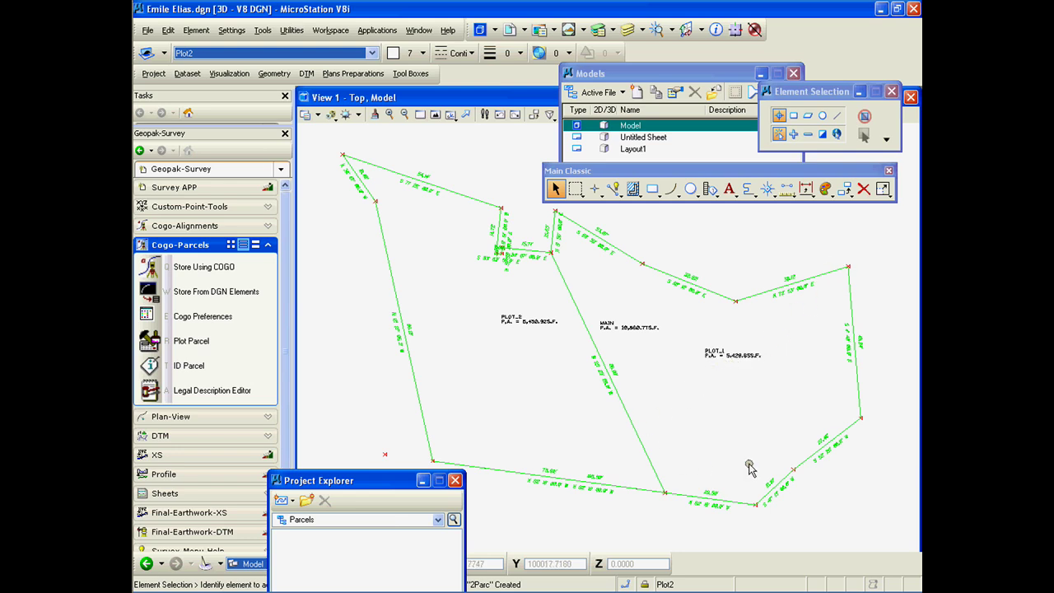
pyautogui.click(291, 30)
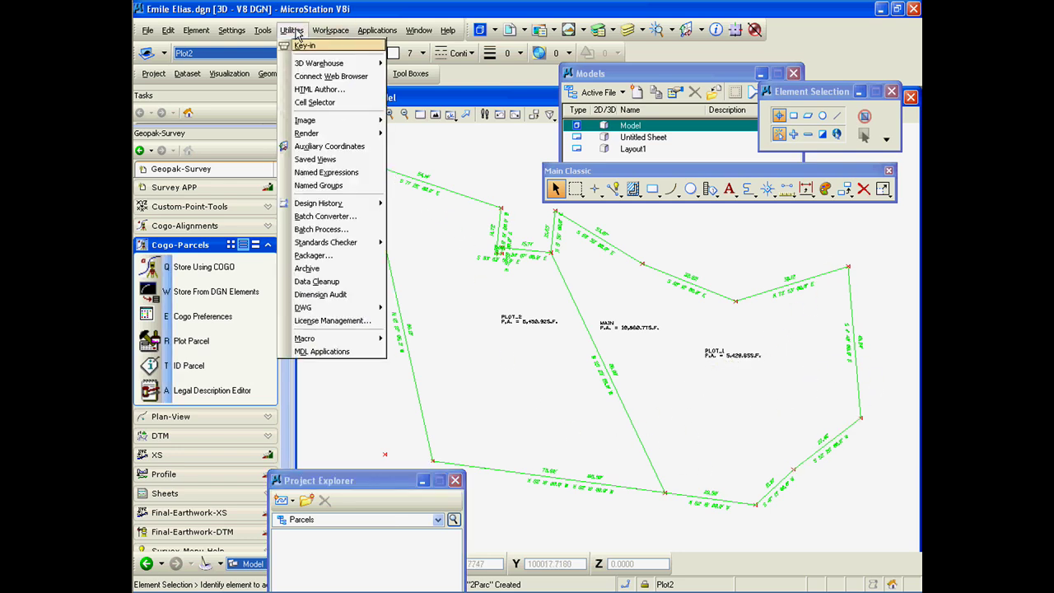
pyautogui.click(313, 159)
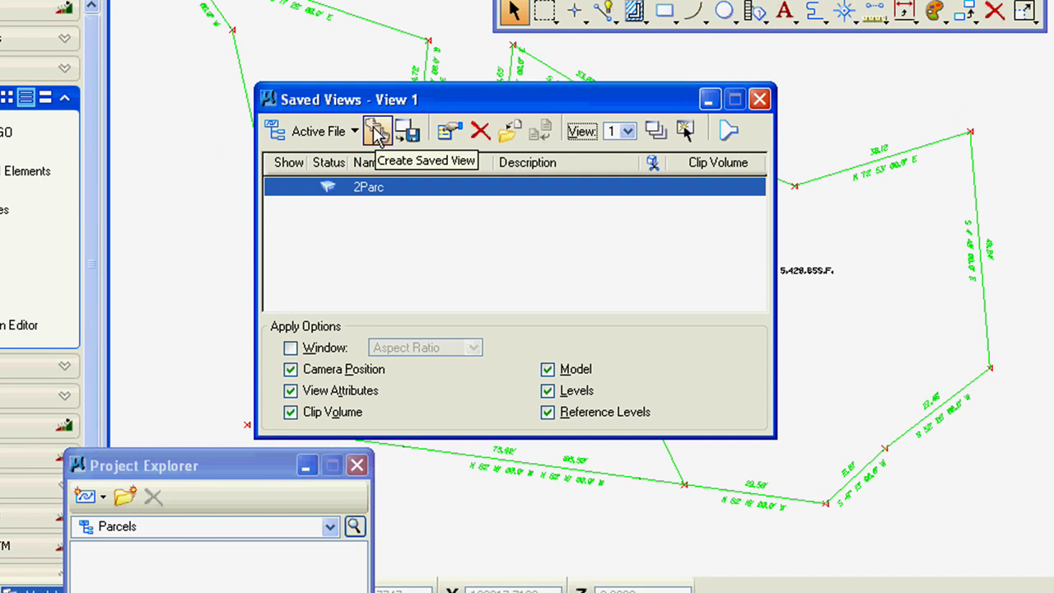
pyautogui.click(376, 134)
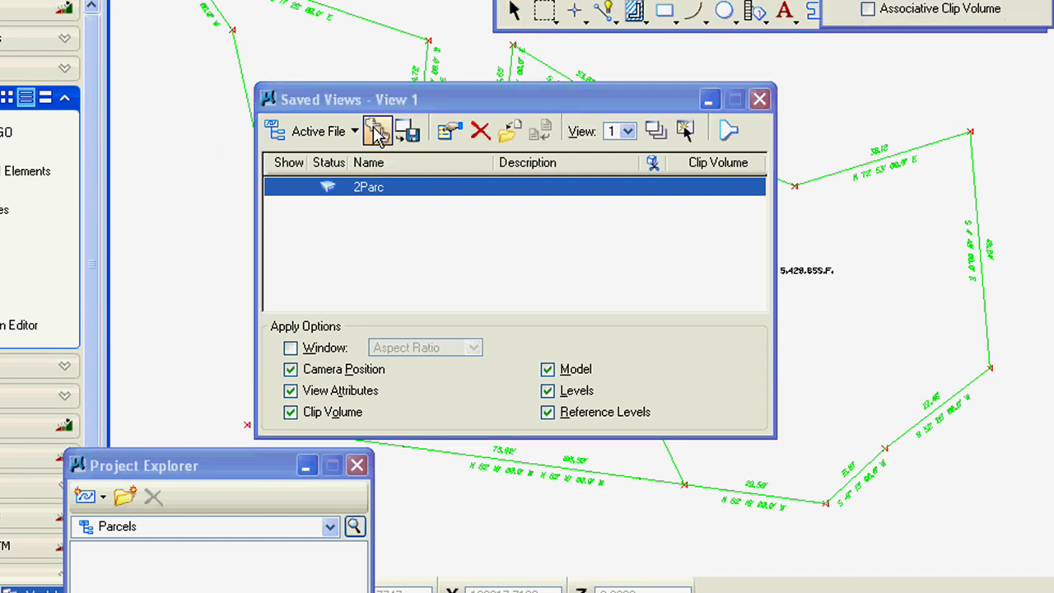
pyautogui.click(863, 269)
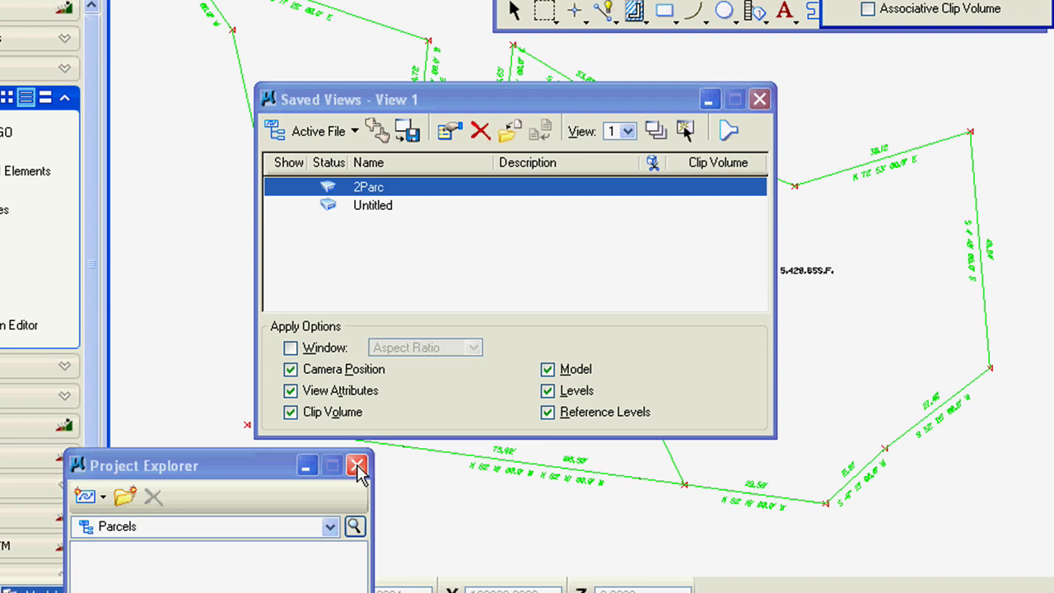
pyautogui.click(760, 99)
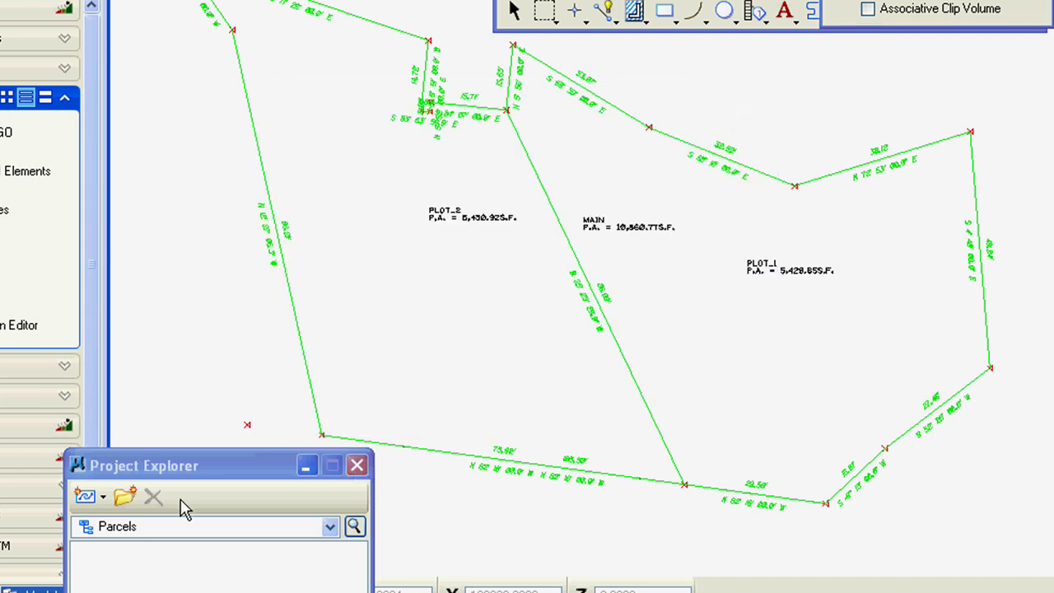
# Step: Start a link from file in the Parcels link set, using the active DGN file on the Desktop as the source
pyautogui.moveTo(148, 466)
pyautogui.mouseDown()
pyautogui.moveTo(172, 435)
pyautogui.moveTo(247, 47)
pyautogui.mouseUp()
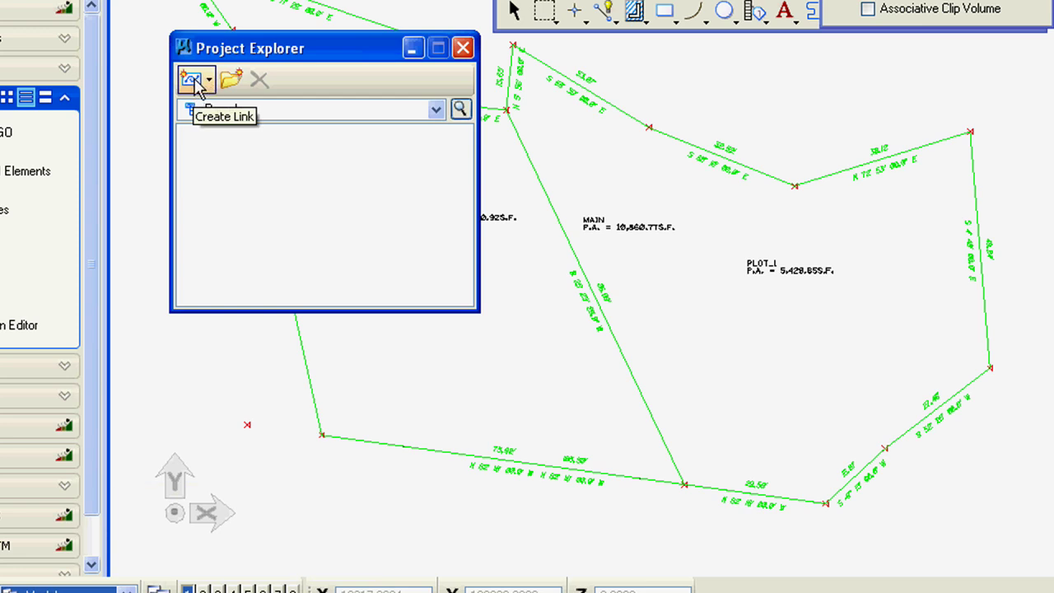
pyautogui.click(195, 83)
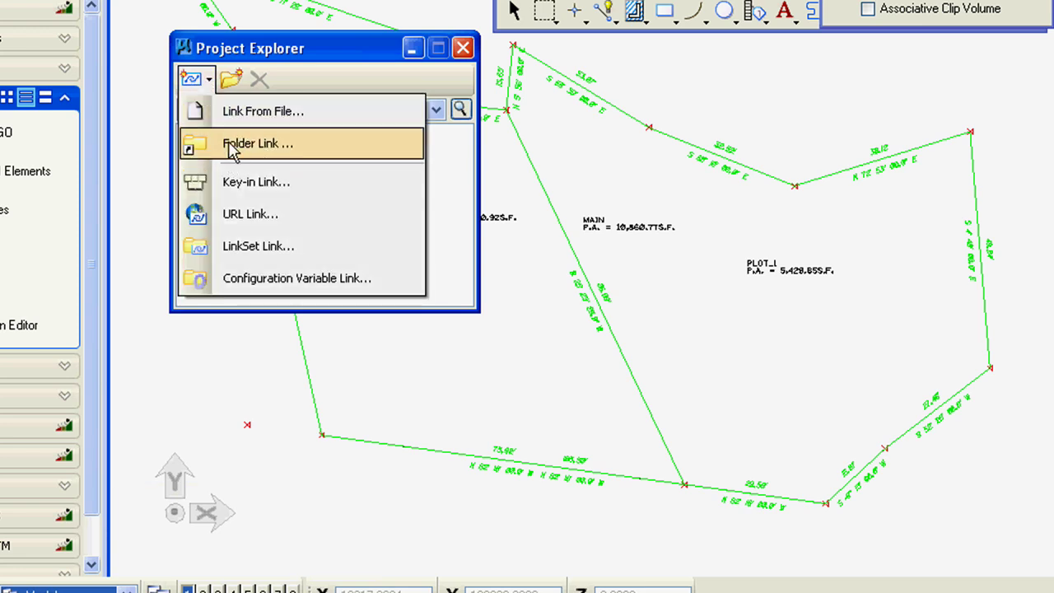
pyautogui.click(262, 114)
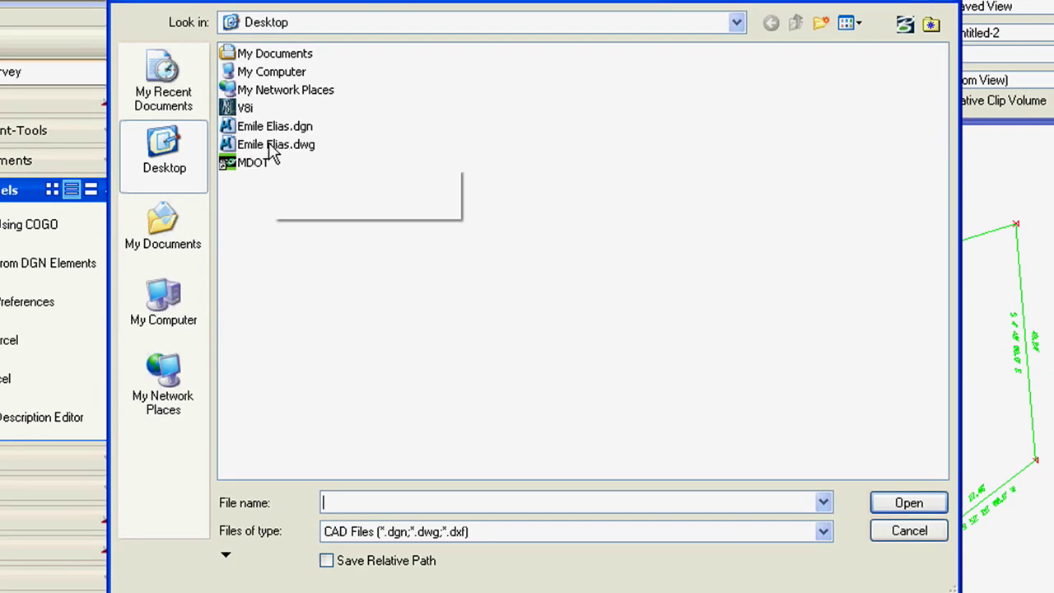
pyautogui.click(272, 128)
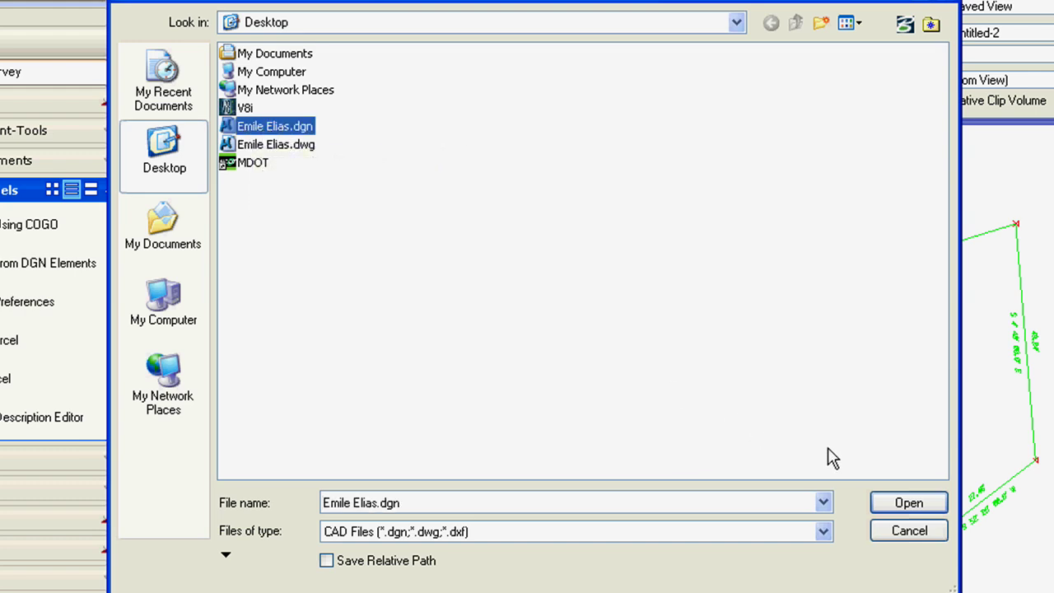
pyautogui.click(905, 504)
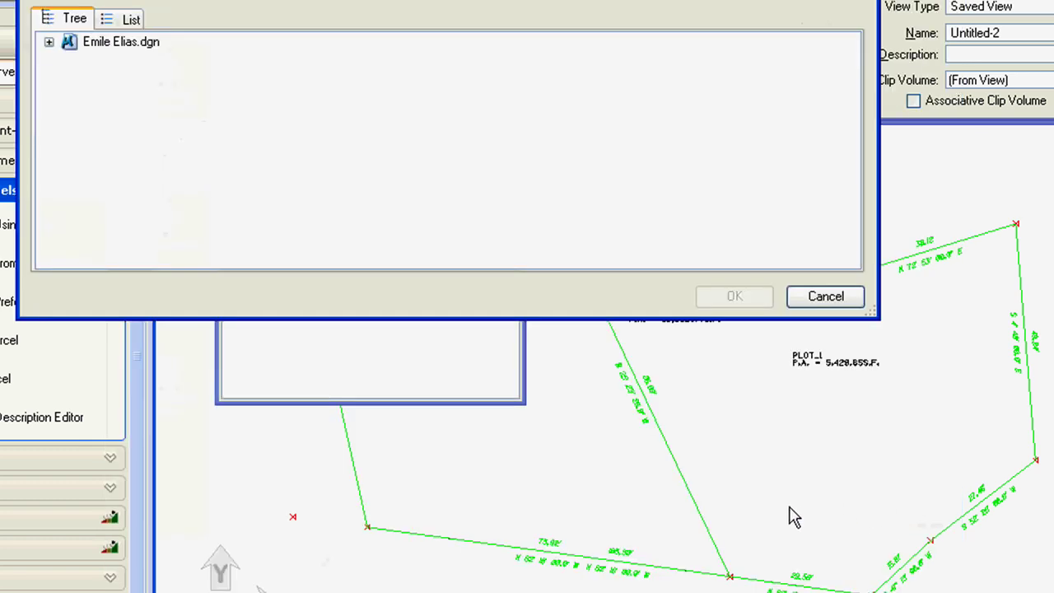
# Step: Choose the DGN file's Model as the link target and add it to the Parcels link set
pyautogui.click(50, 42)
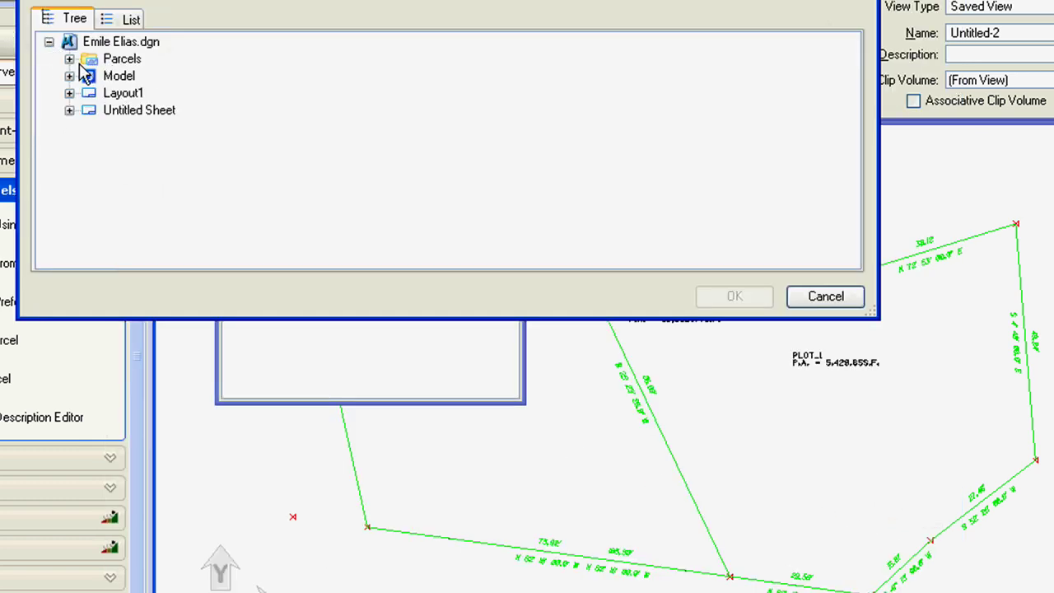
pyautogui.click(69, 75)
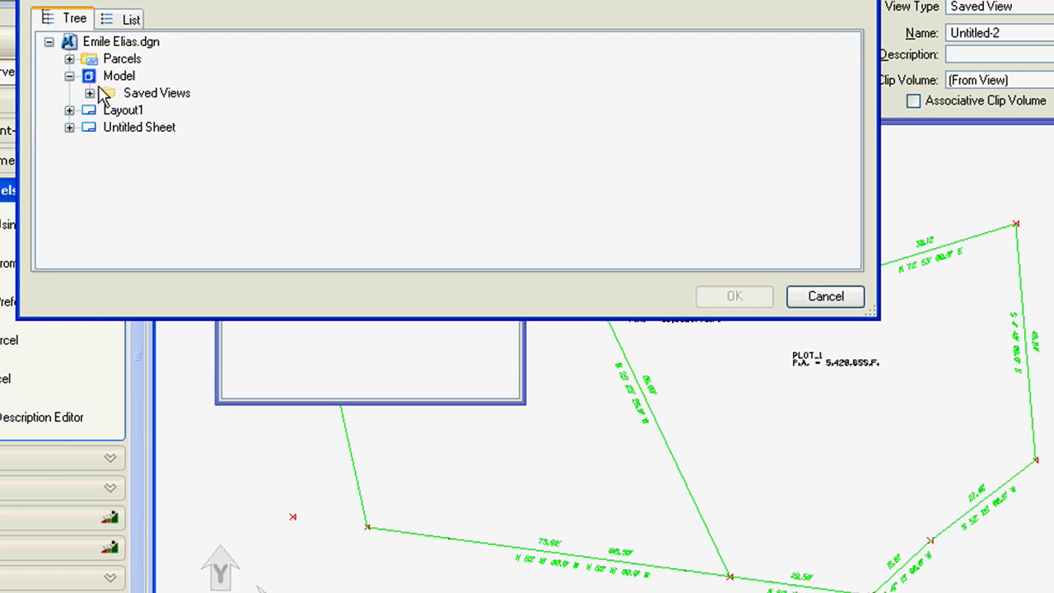
pyautogui.click(89, 93)
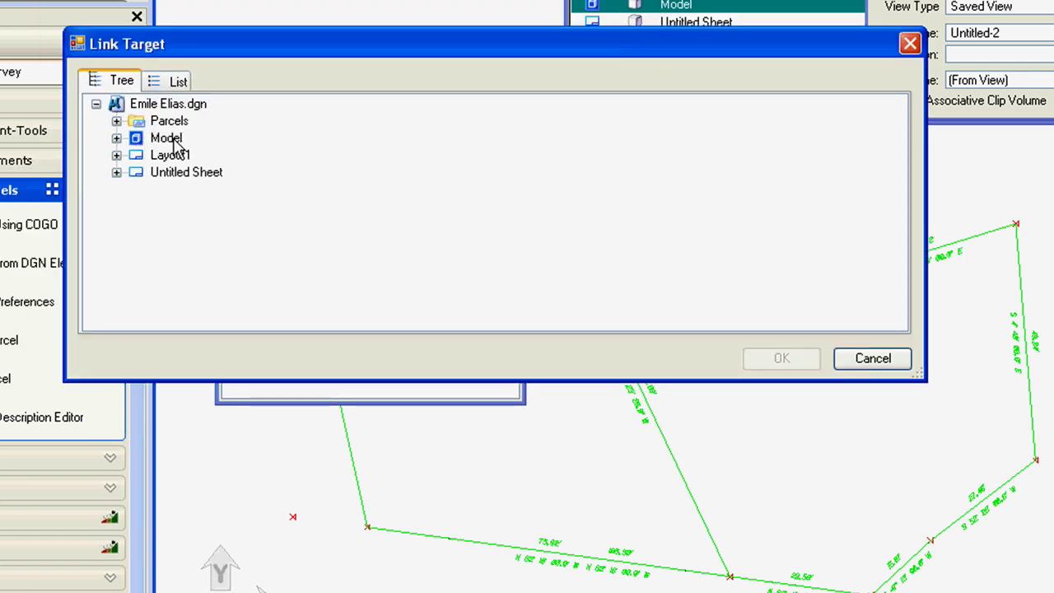
pyautogui.click(169, 140)
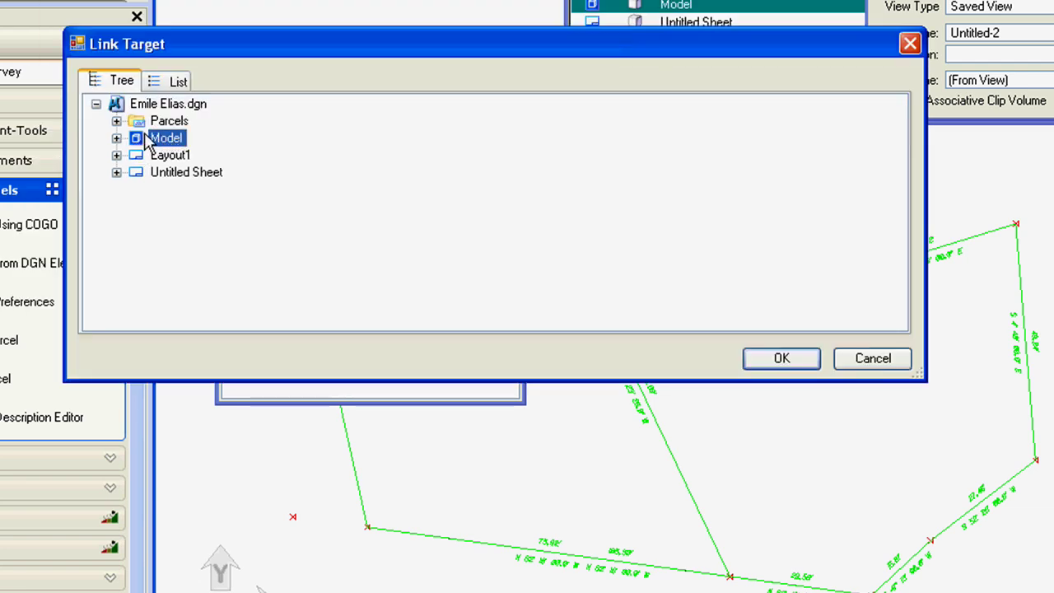
pyautogui.click(782, 360)
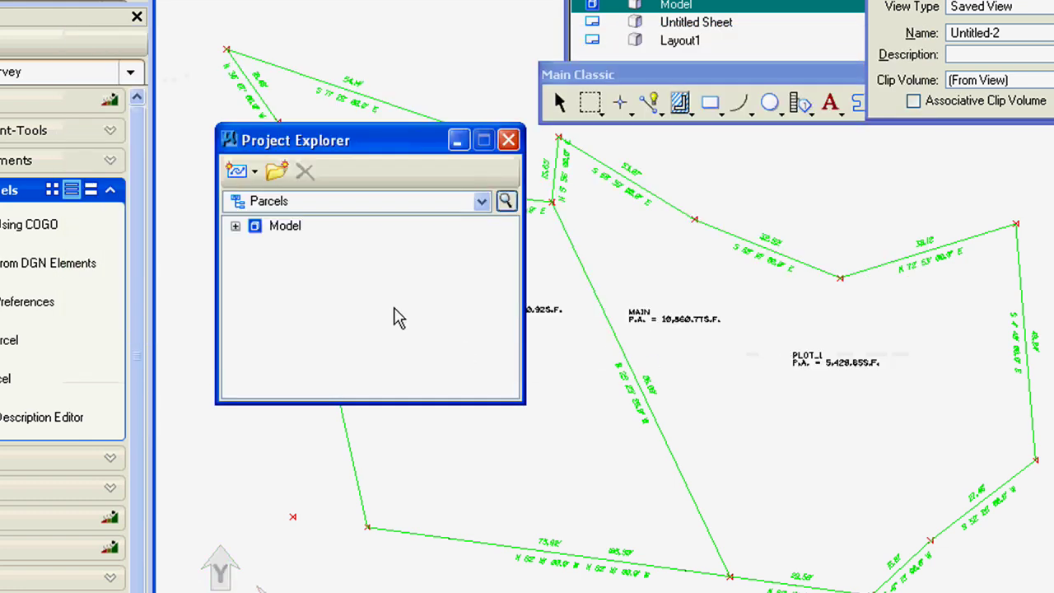
# Step: Expand the linked Model in the Project Explorer down to its individual saved views
pyautogui.click(236, 226)
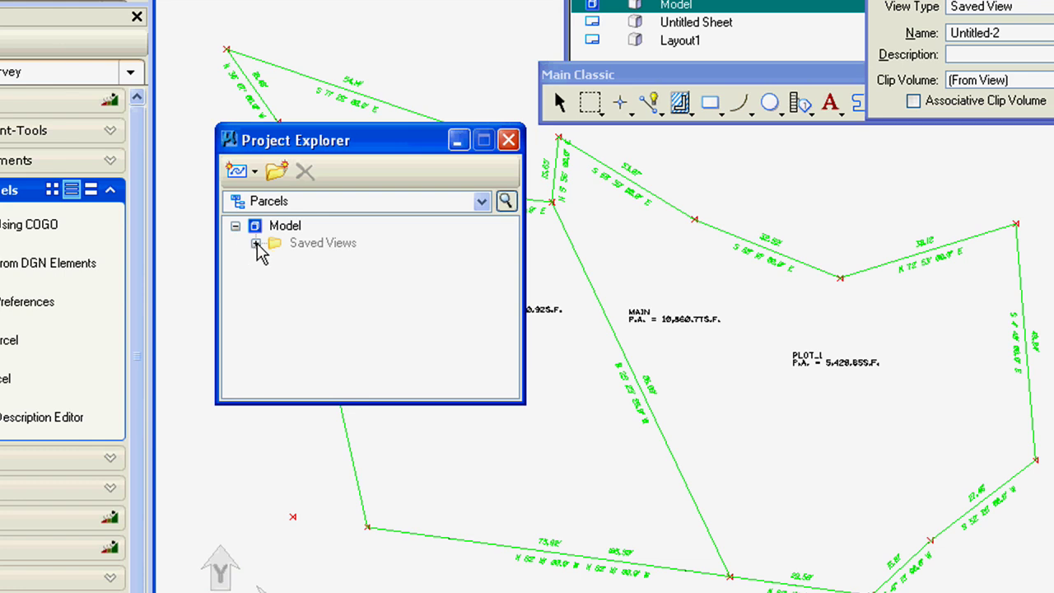
pyautogui.click(256, 244)
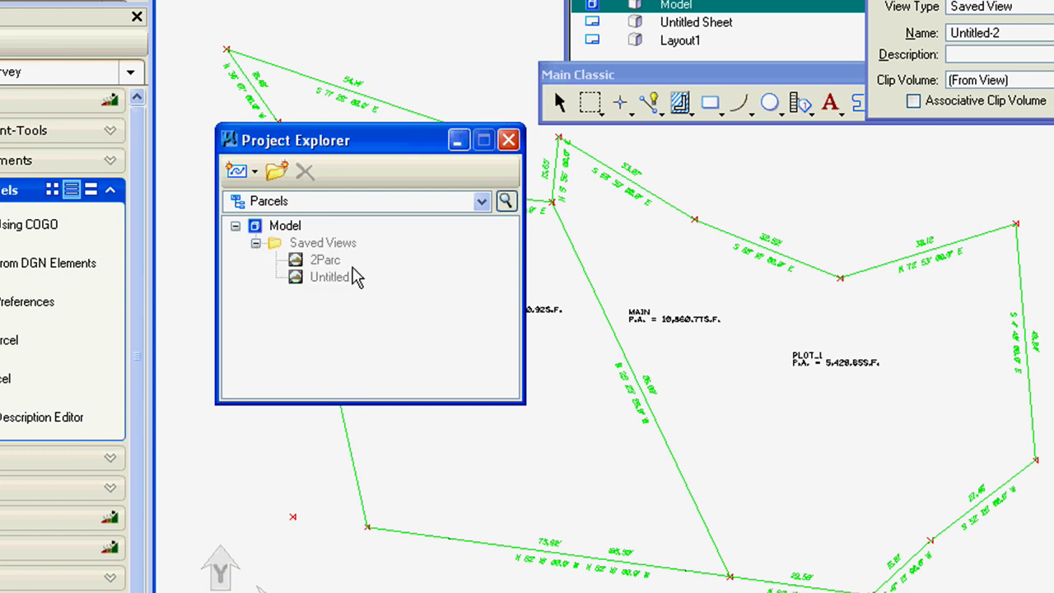
pyautogui.moveTo(368, 149); pyautogui.dragTo(252, 226)
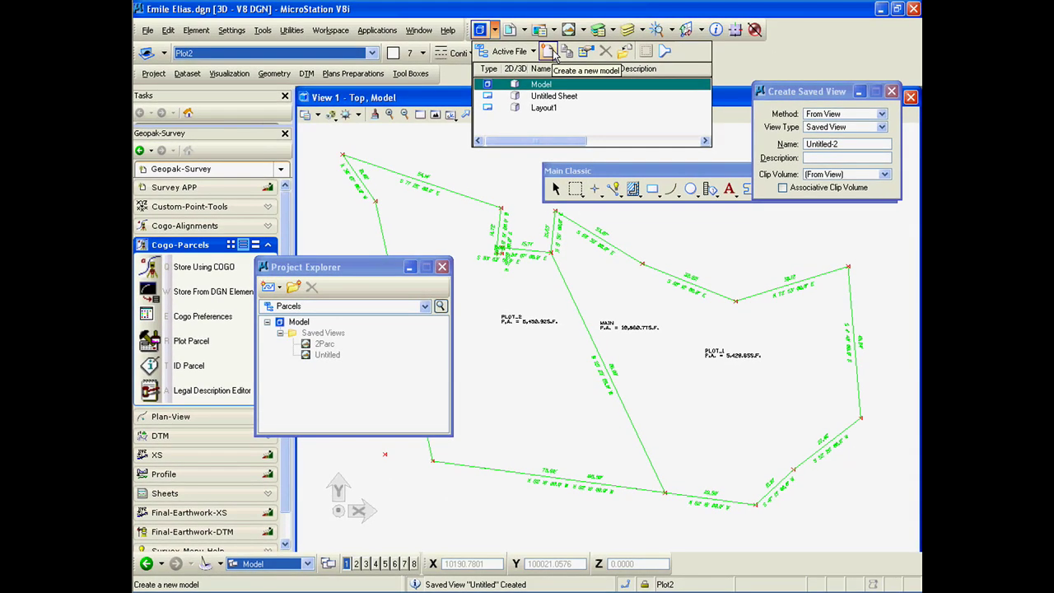
# Step: Start a new 2D sheet model and name it Parcel Plan
pyautogui.click(553, 51)
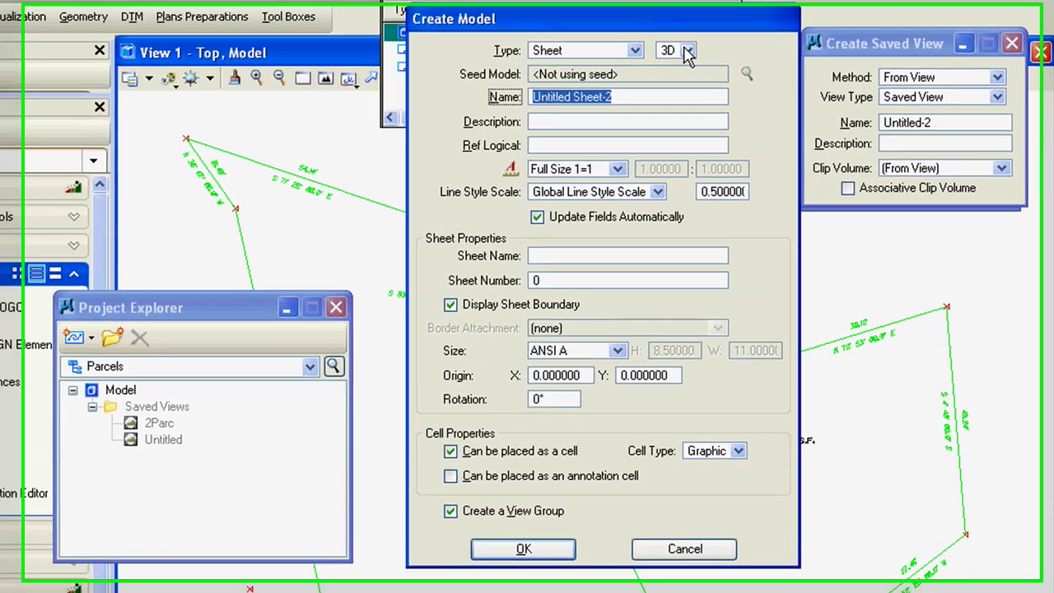
pyautogui.click(687, 52)
pyautogui.click(677, 34)
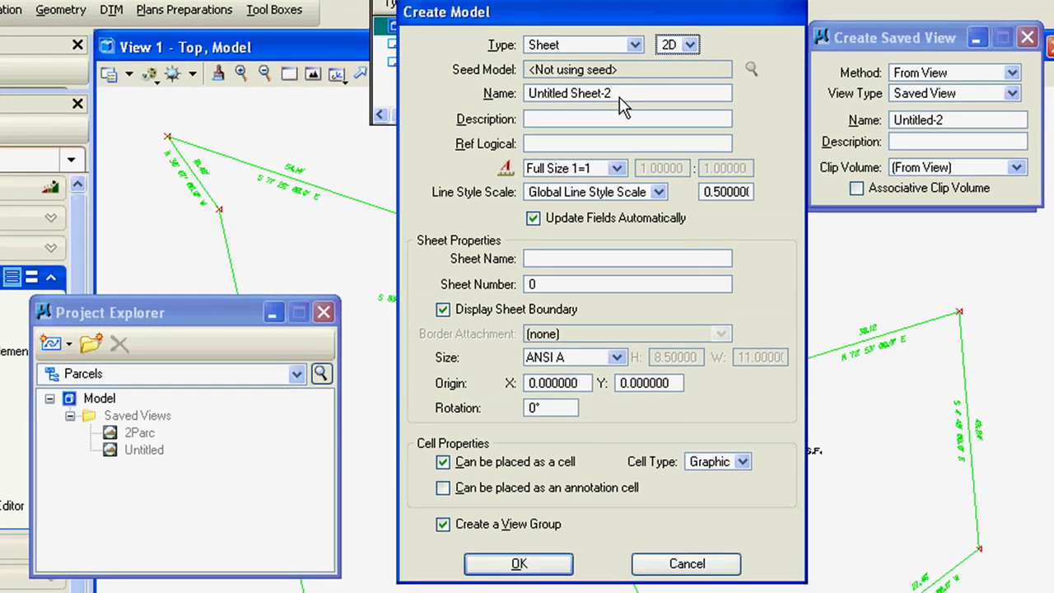
pyautogui.press('Tab')
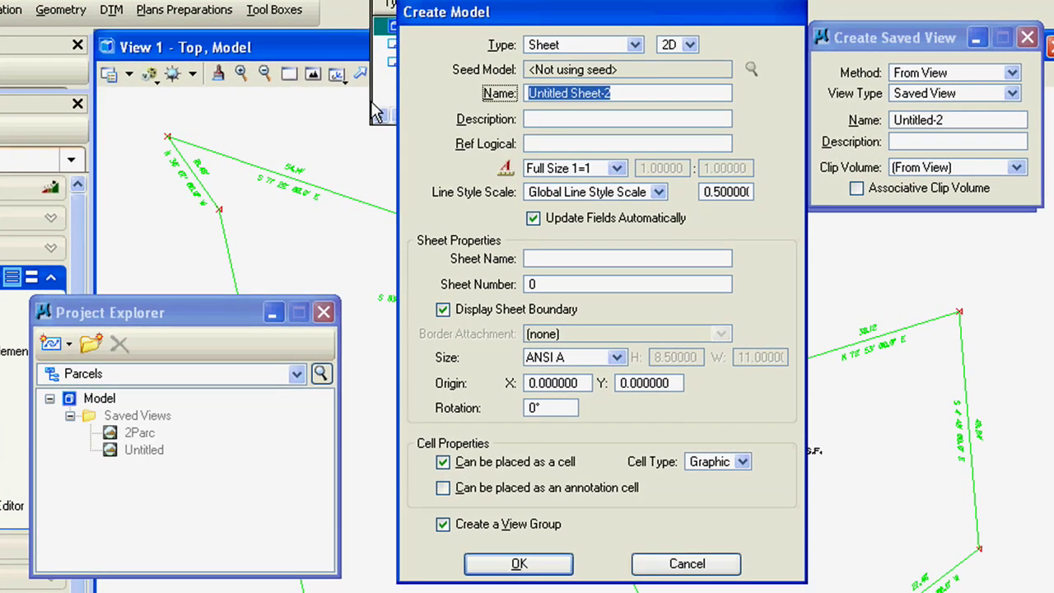
pyautogui.write('Parcel Plan')
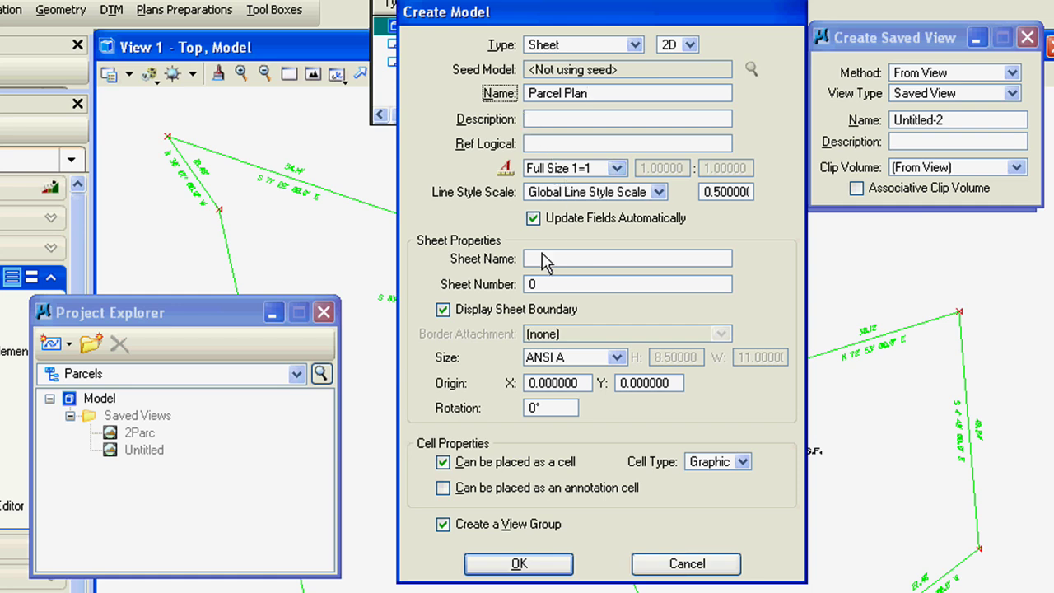
# Step: Set the Parcel Plan sheet number to 1 and its size to ANSI D, and create the model
pyautogui.click(484, 288)
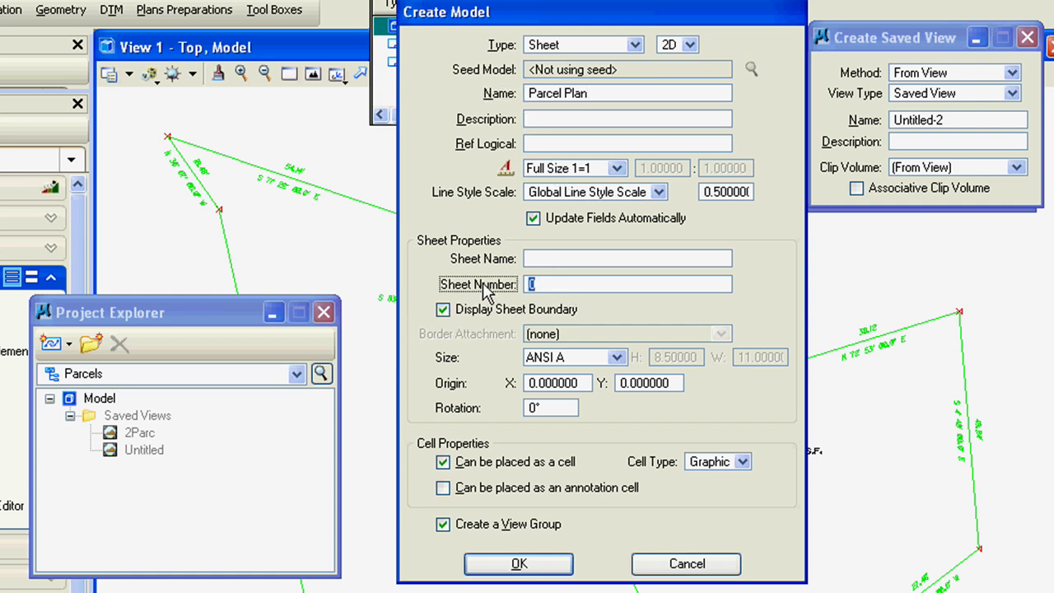
pyautogui.write('1')
pyautogui.press('Tab')
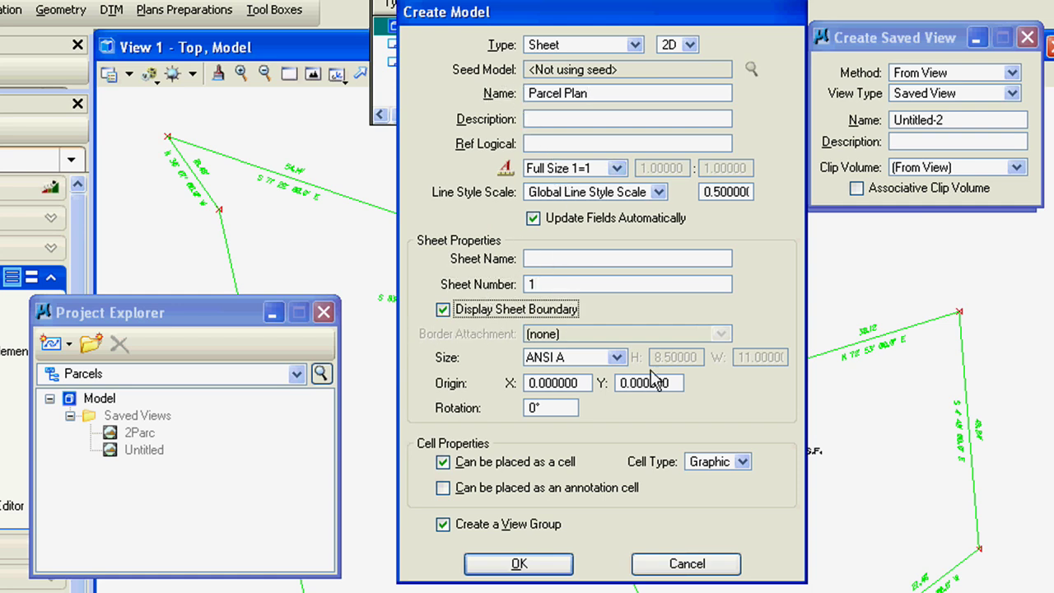
pyautogui.click(616, 358)
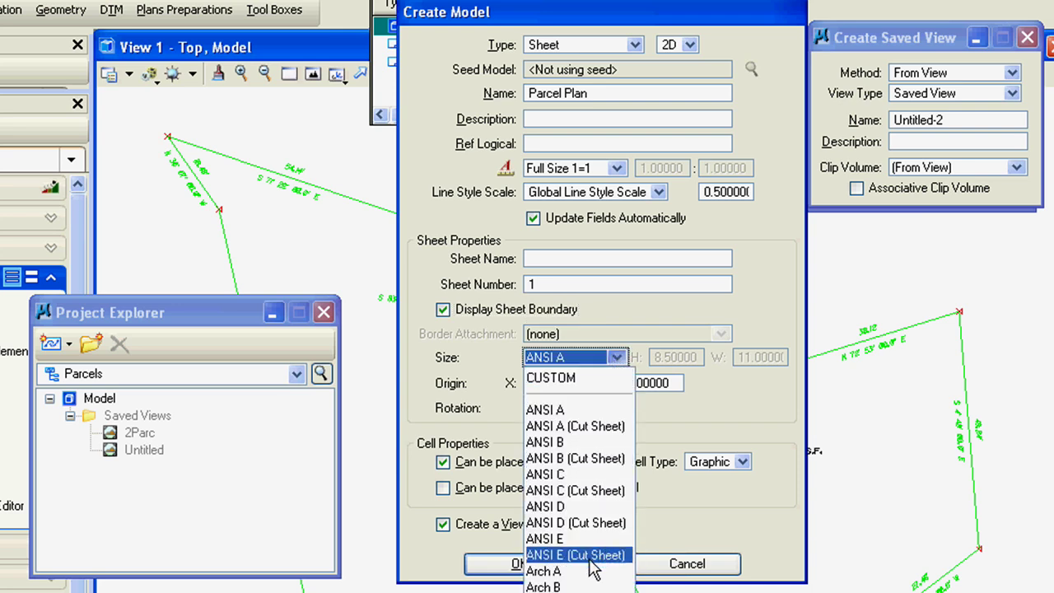
pyautogui.click(549, 506)
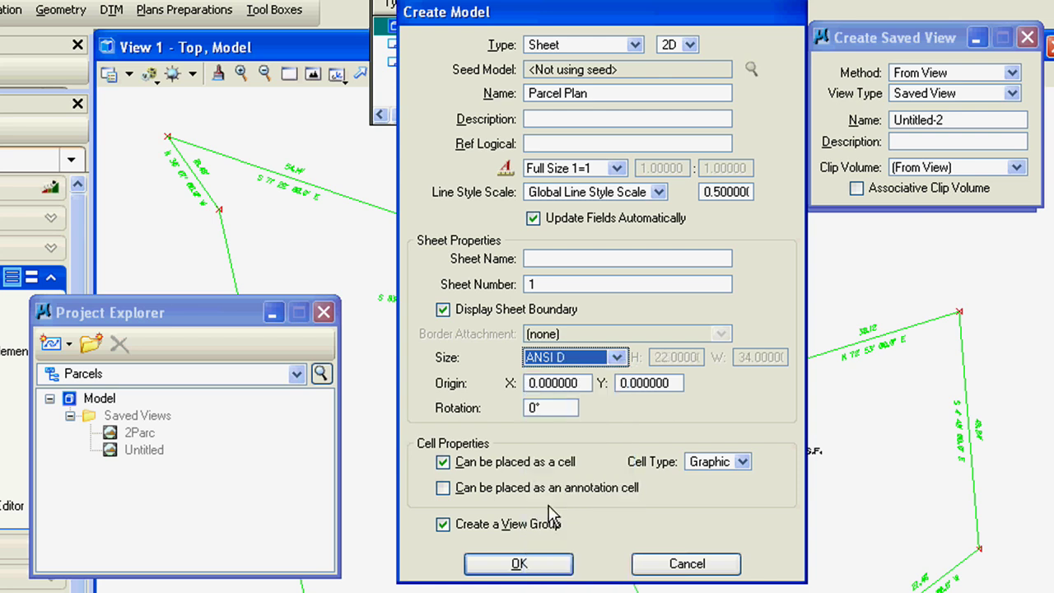
pyautogui.click(553, 566)
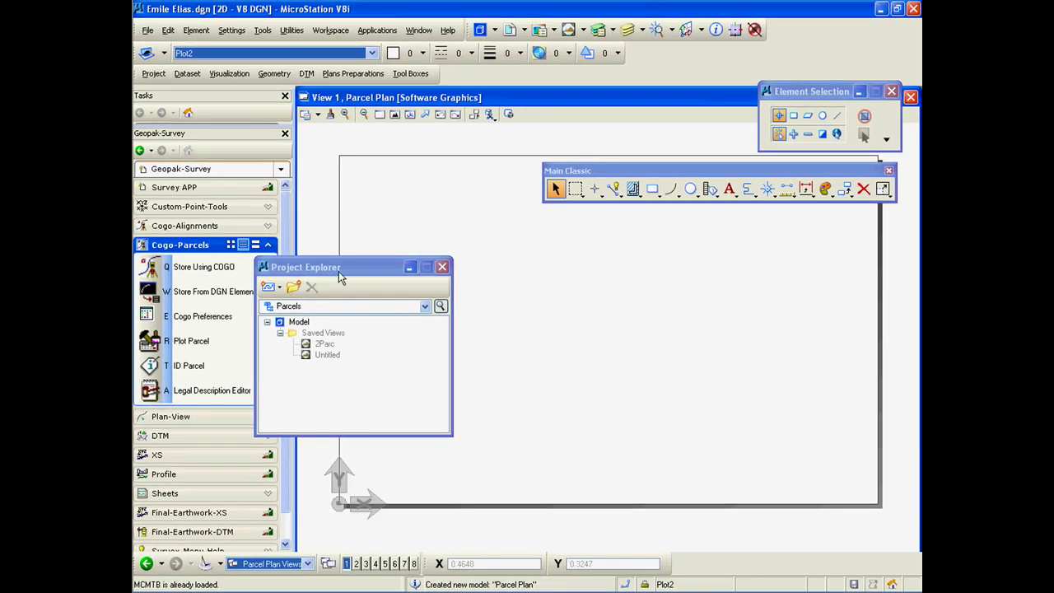
# Step: Bring the Untitled saved view from the Parcels link set onto the Parcel Plan sheet as a reference
pyautogui.moveTo(346, 270); pyautogui.dragTo(352, 253)
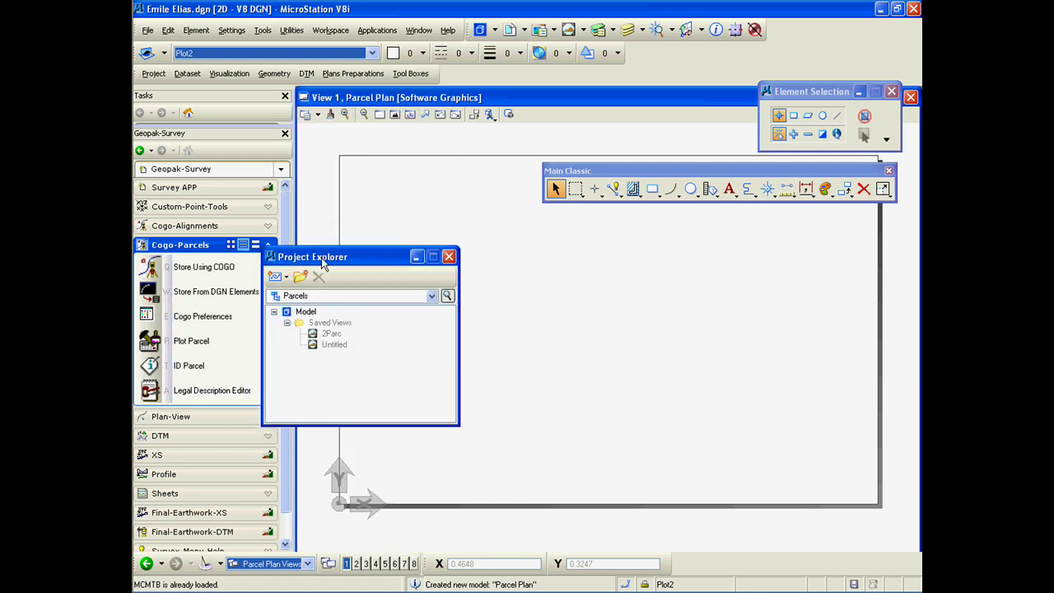
pyautogui.doubleClick(334, 345)
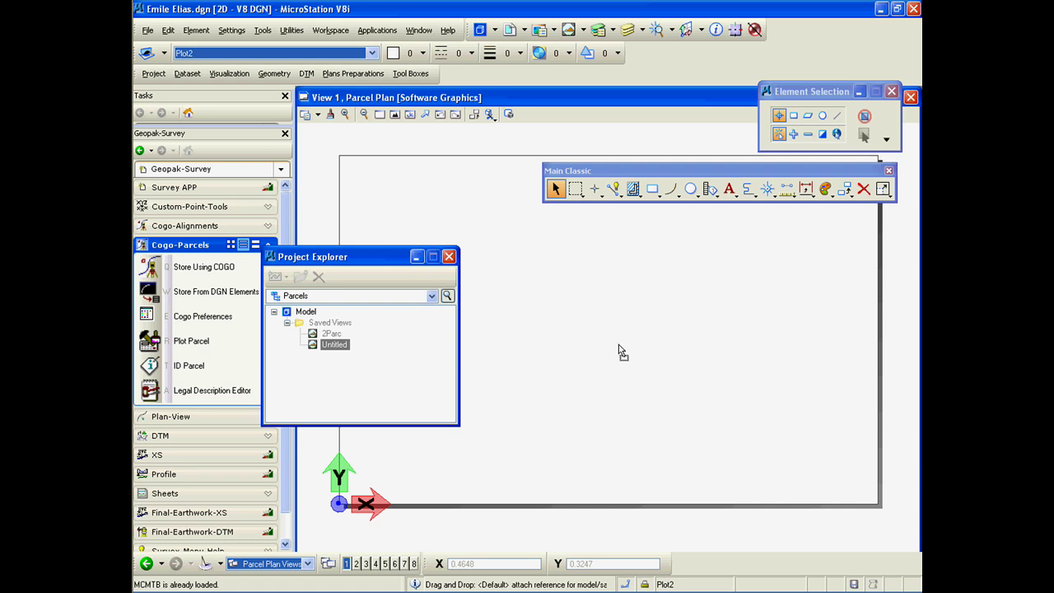
pyautogui.moveTo(623, 352); pyautogui.dragTo(621, 350)
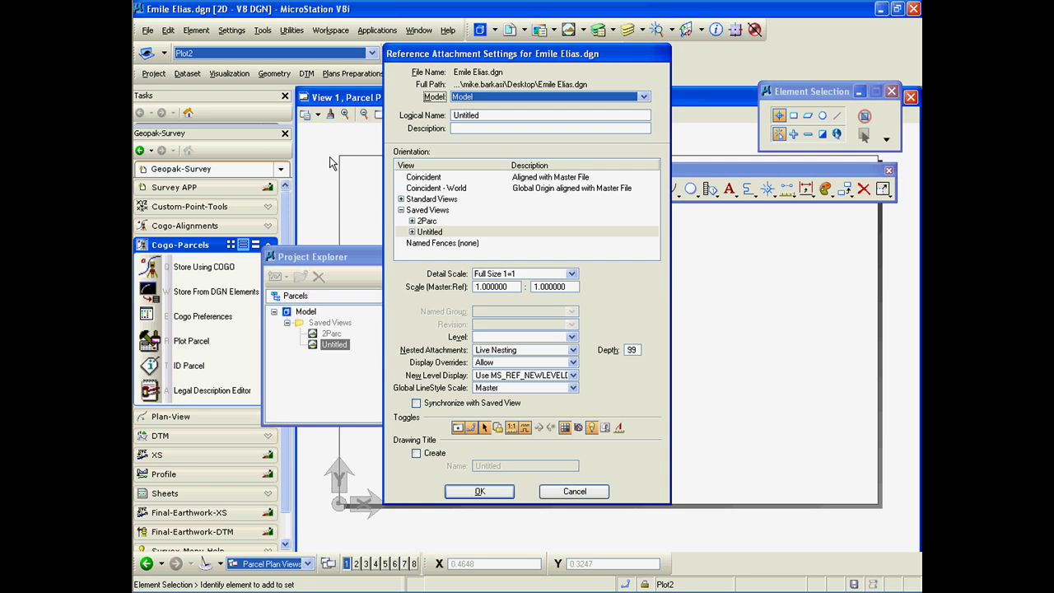
# Step: Choose a detail scale from the preset list for the Untitled view reference and place it near the middle of the sheet
pyautogui.click(572, 274)
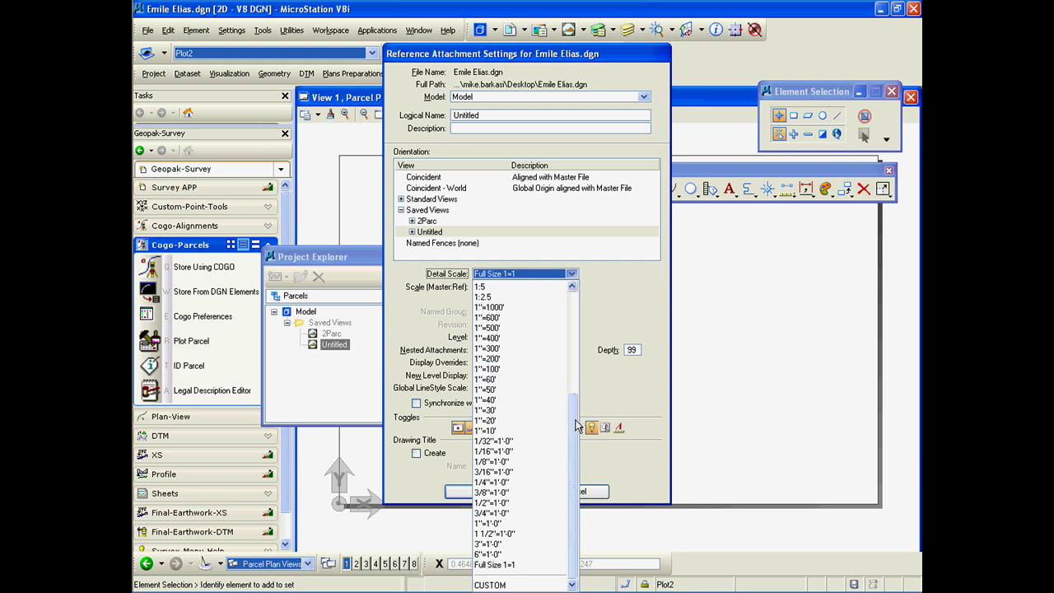
pyautogui.moveTo(576, 426); pyautogui.dragTo(559, 333)
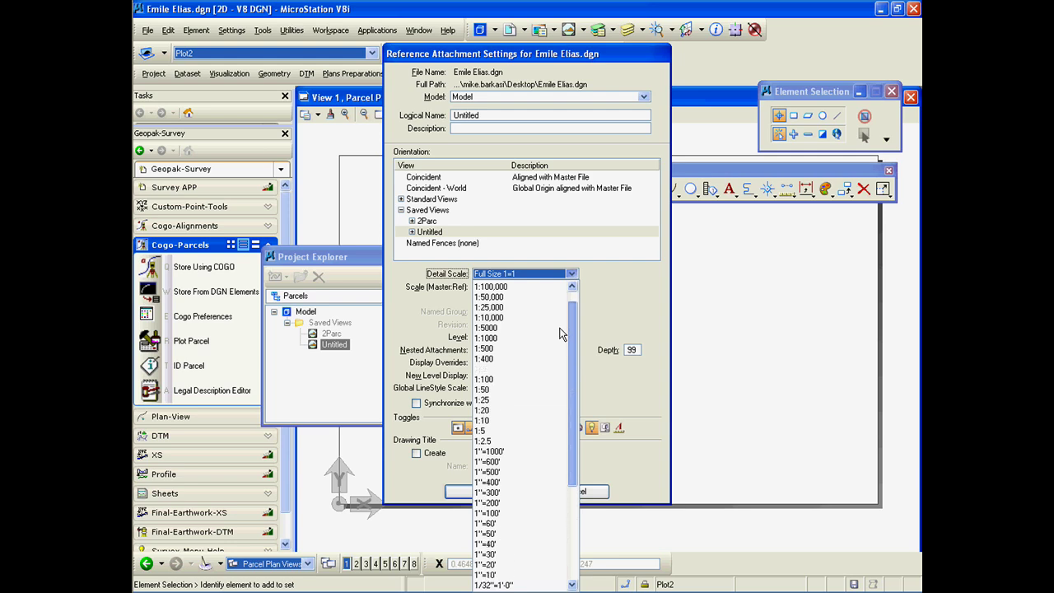
pyautogui.click(523, 348)
pyautogui.click(504, 491)
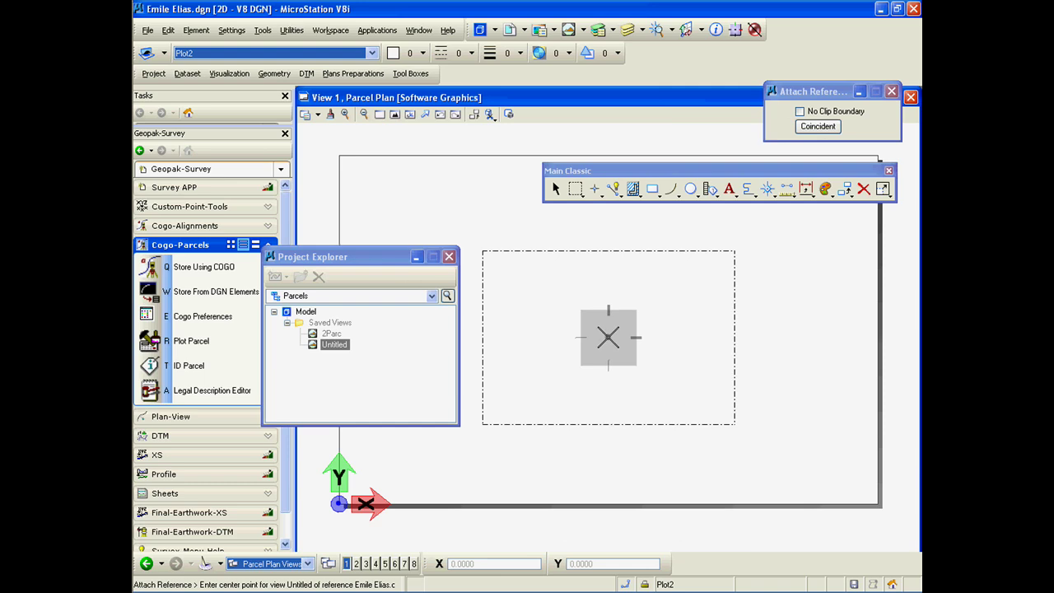
pyautogui.click(608, 337)
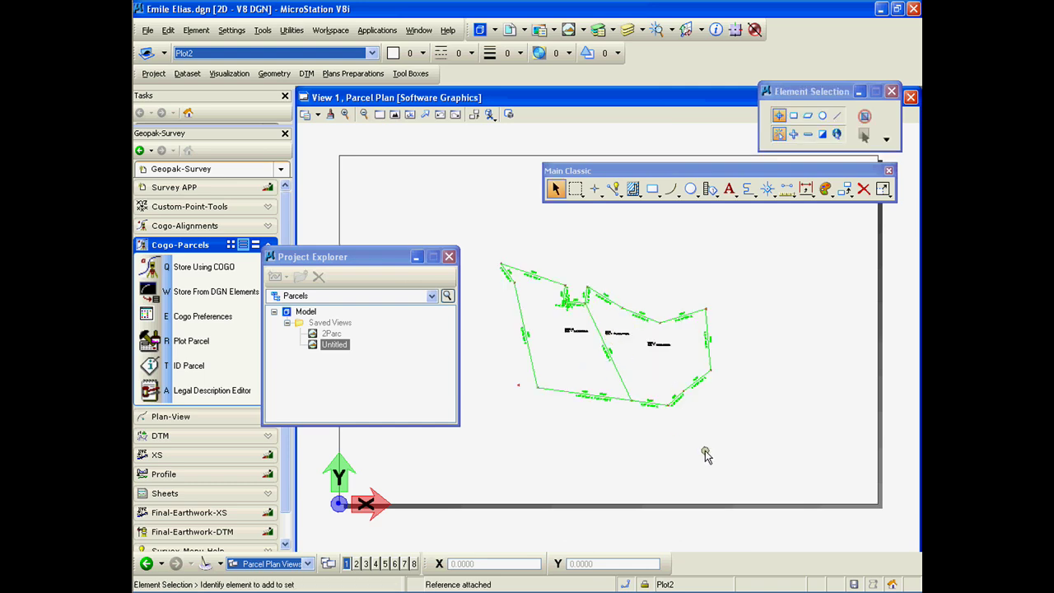